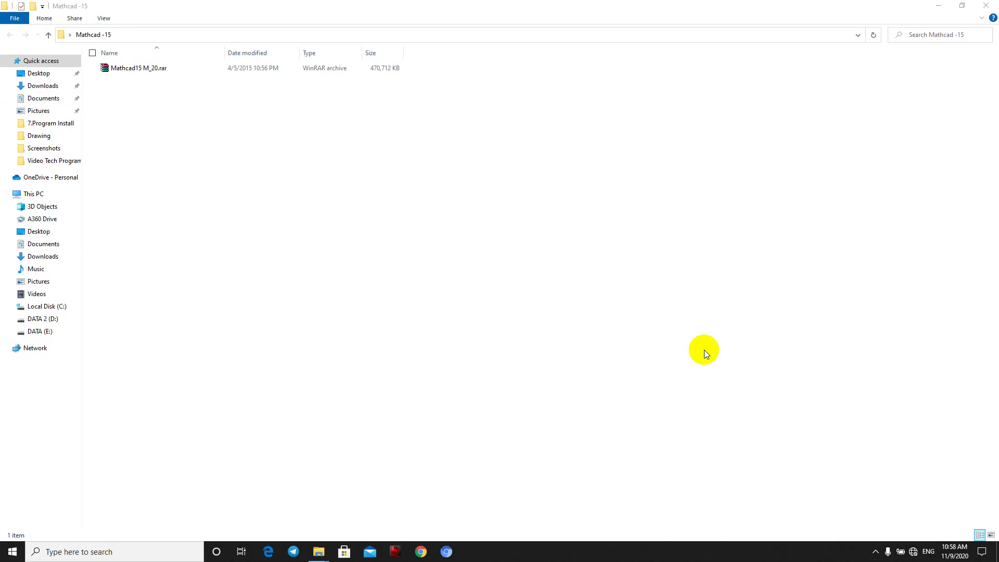
Extract Mathcad15 M_20.rar into the current folder and open the extracted Mathcad15 M_20 folder.
{"action": "left_click", "coordinate": [155, 70]}
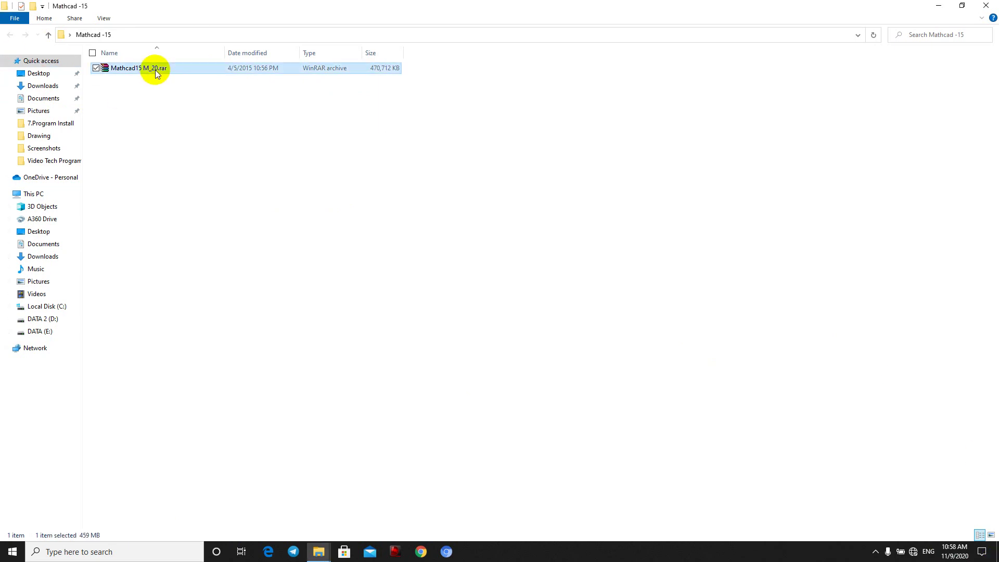
{"action": "right_click", "coordinate": [175, 67]}
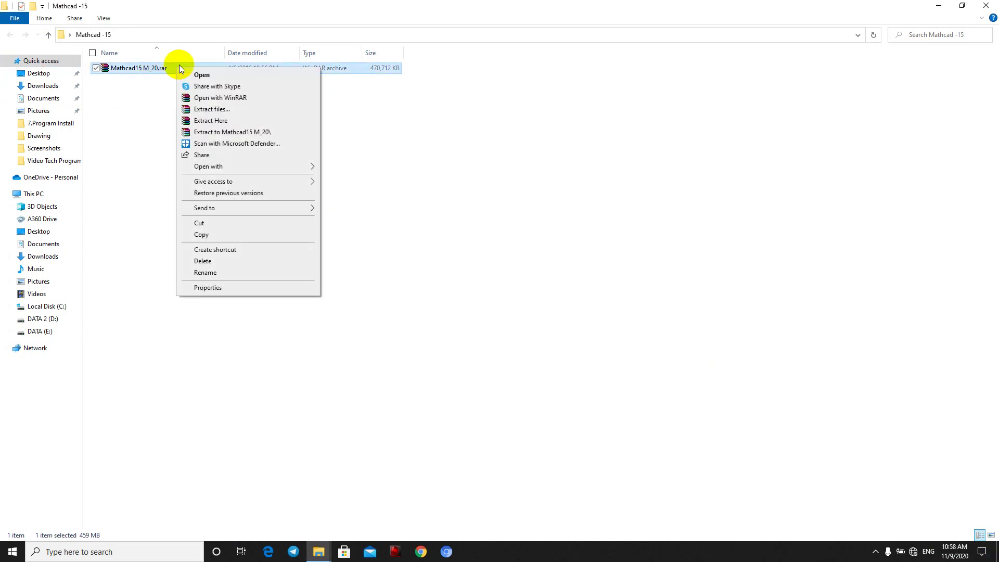
{"action": "left_click", "coordinate": [210, 117]}
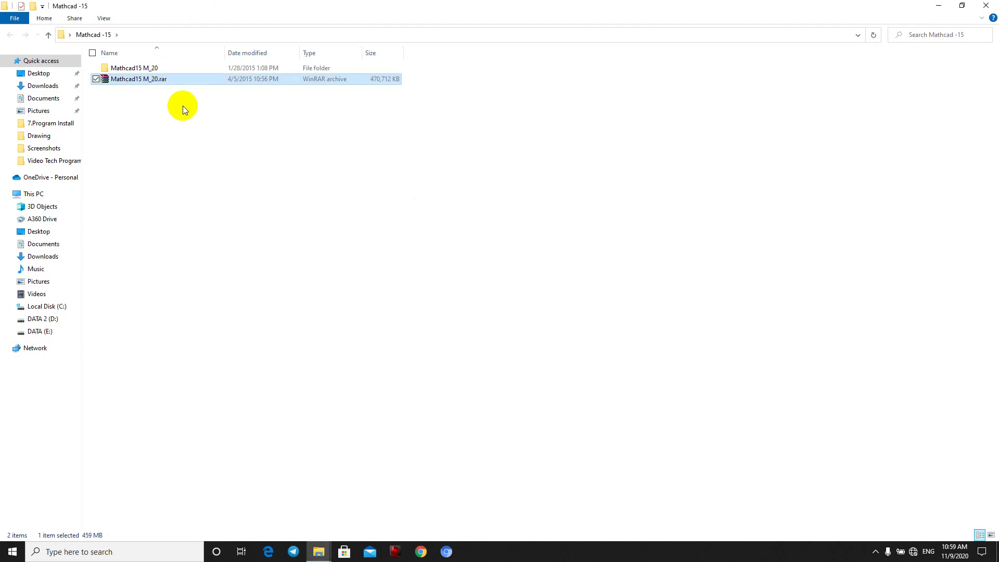
{"action": "double_click", "coordinate": [151, 69]}
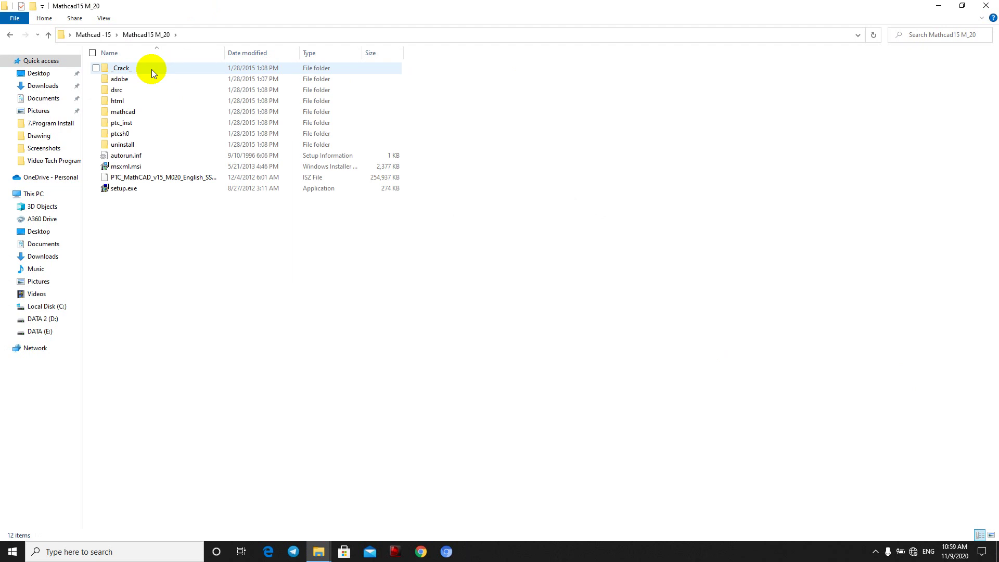
Run msxml.msi and complete a Repair installation of the MSXML 4.0 SP3 Parser.
{"action": "double_click", "coordinate": [145, 168]}
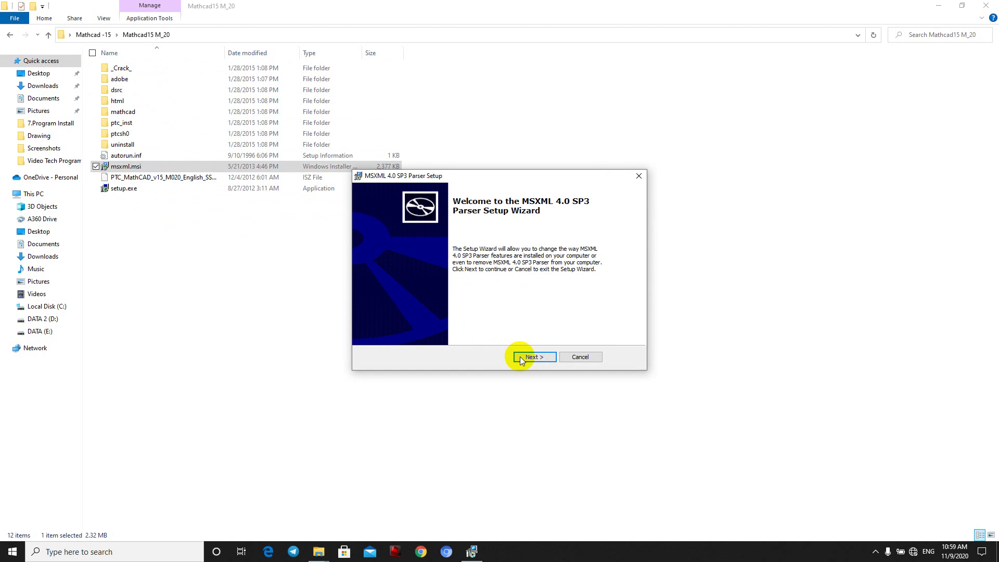
{"action": "left_click", "coordinate": [534, 358]}
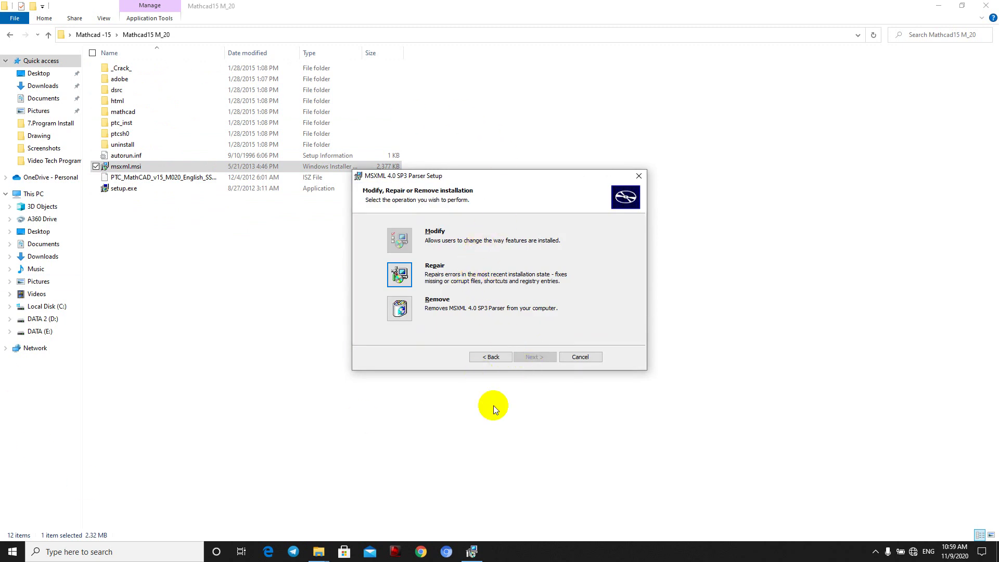
{"action": "left_click", "coordinate": [404, 275]}
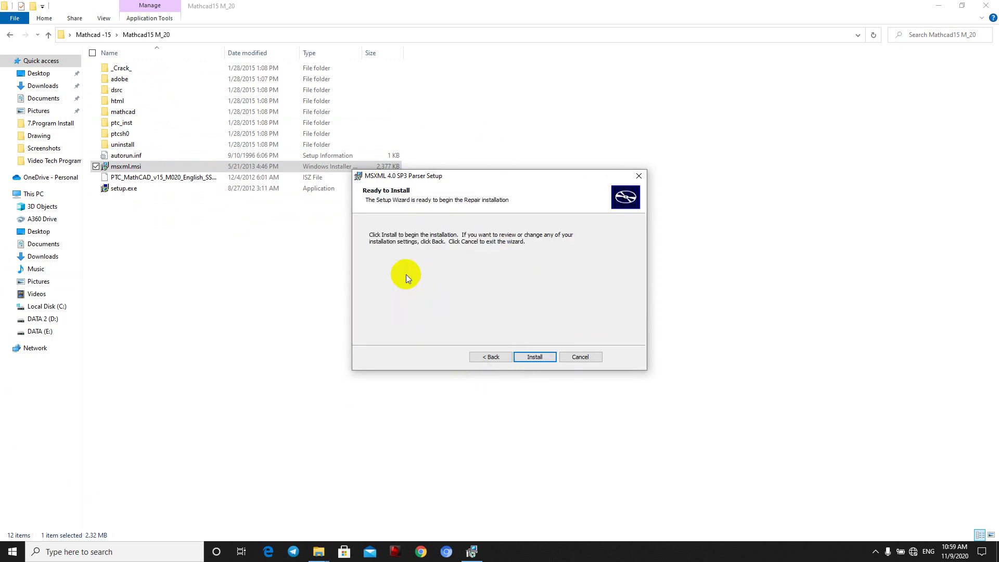
{"action": "left_click", "coordinate": [537, 357]}
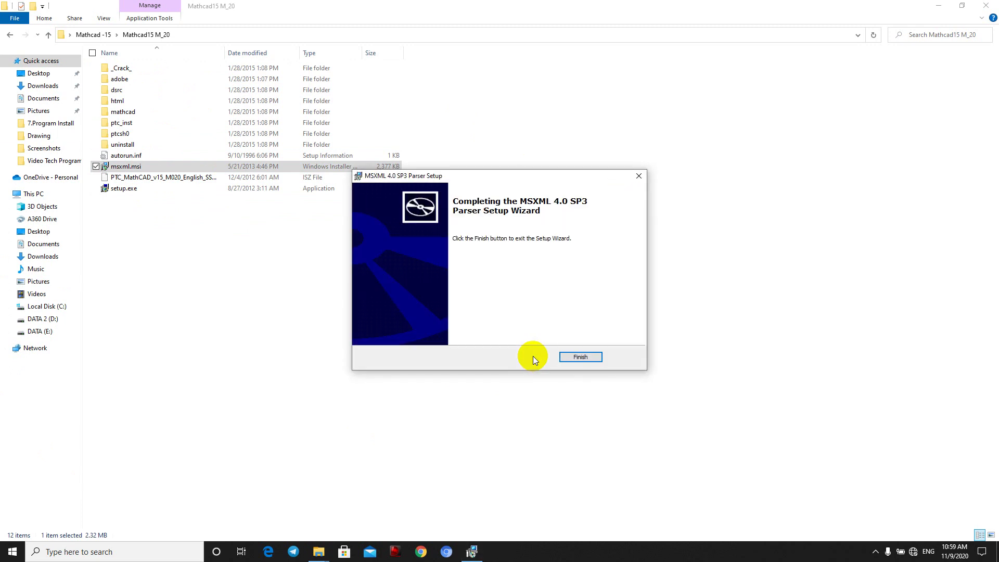
{"action": "left_click", "coordinate": [588, 357]}
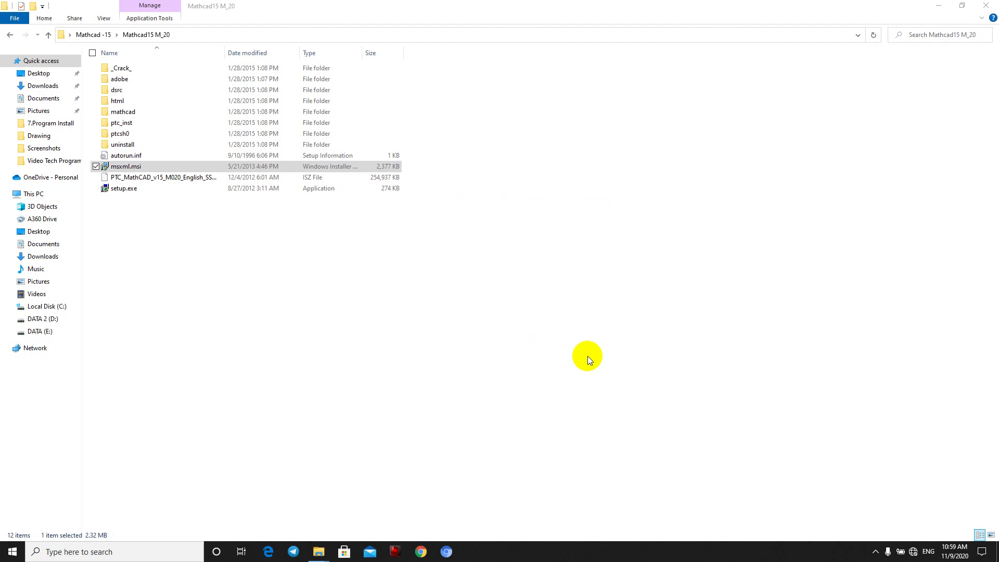
Launch setup.exe for Mathcad 15.0 and accept the PTC license agreement.
{"action": "left_click", "coordinate": [141, 190]}
{"action": "double_click", "coordinate": [139, 189]}
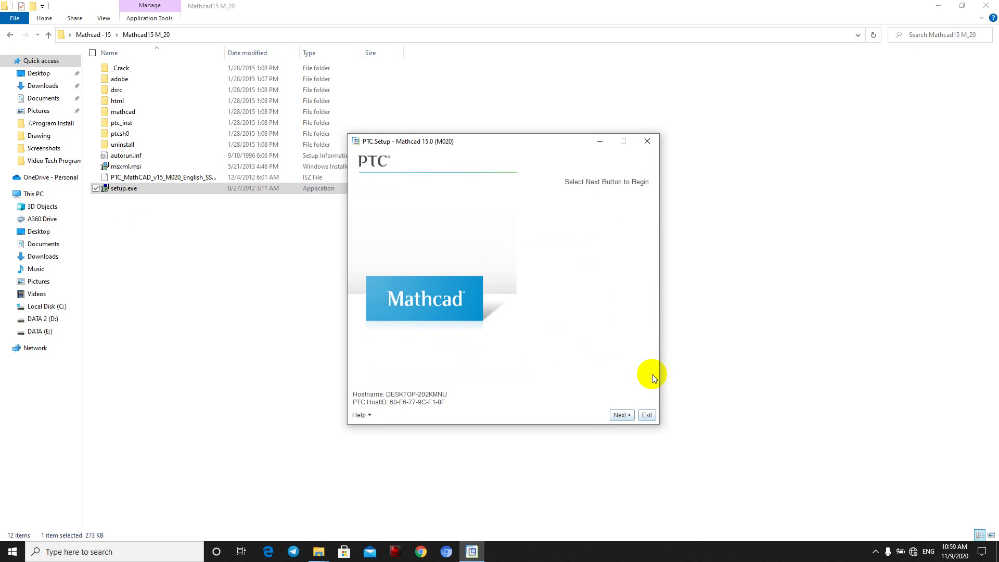
{"action": "left_click", "coordinate": [623, 415]}
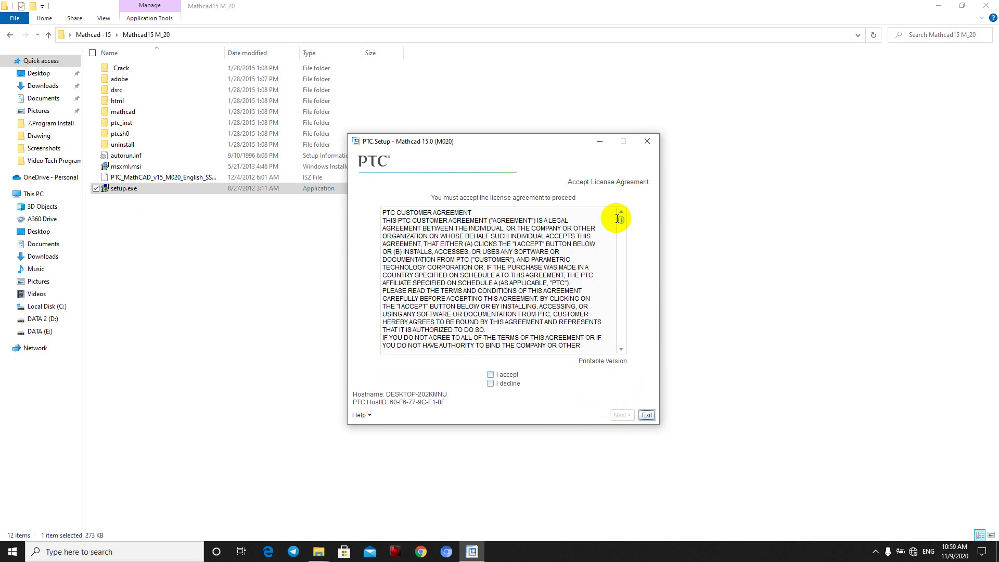
{"action": "left_click", "coordinate": [491, 375]}
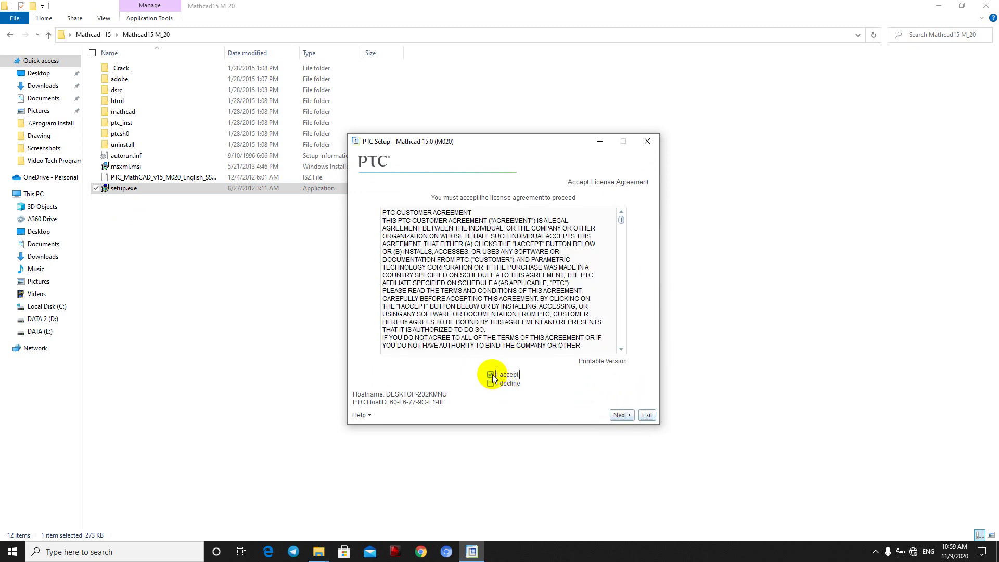
{"action": "left_click", "coordinate": [620, 415]}
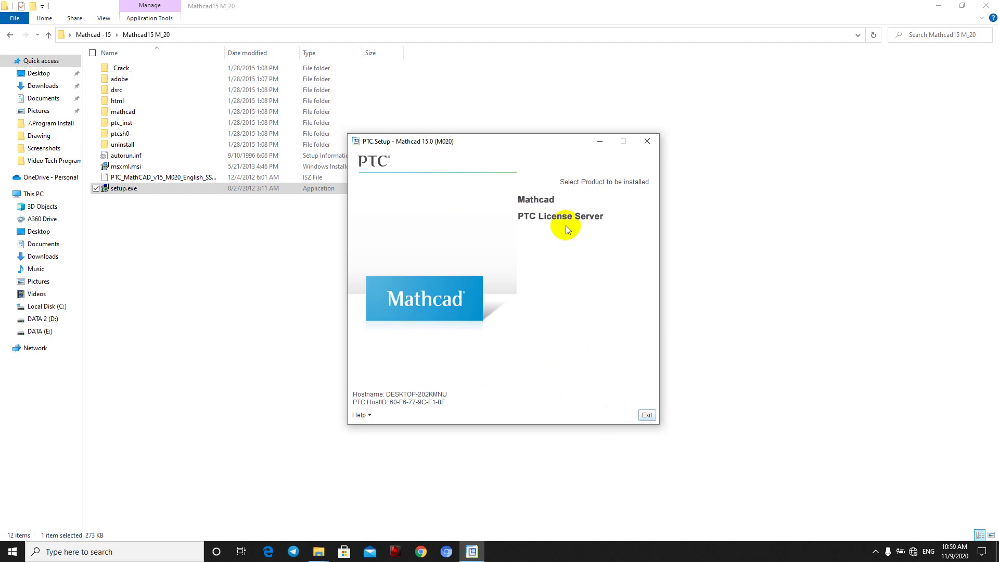
Install the Mathcad product with the Trial/New License option and the Typical installation type.
{"action": "left_click", "coordinate": [545, 203]}
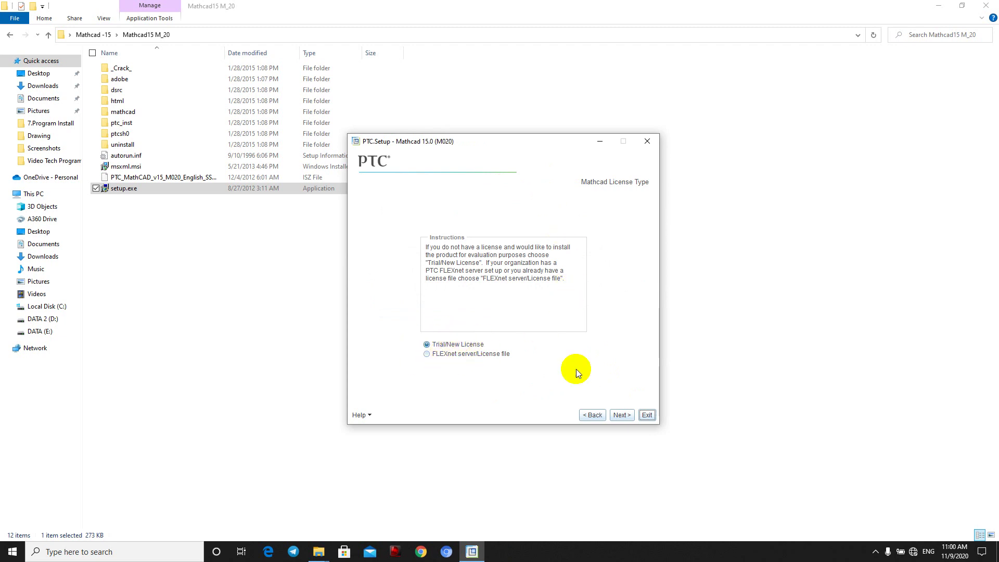
{"action": "left_click", "coordinate": [622, 416]}
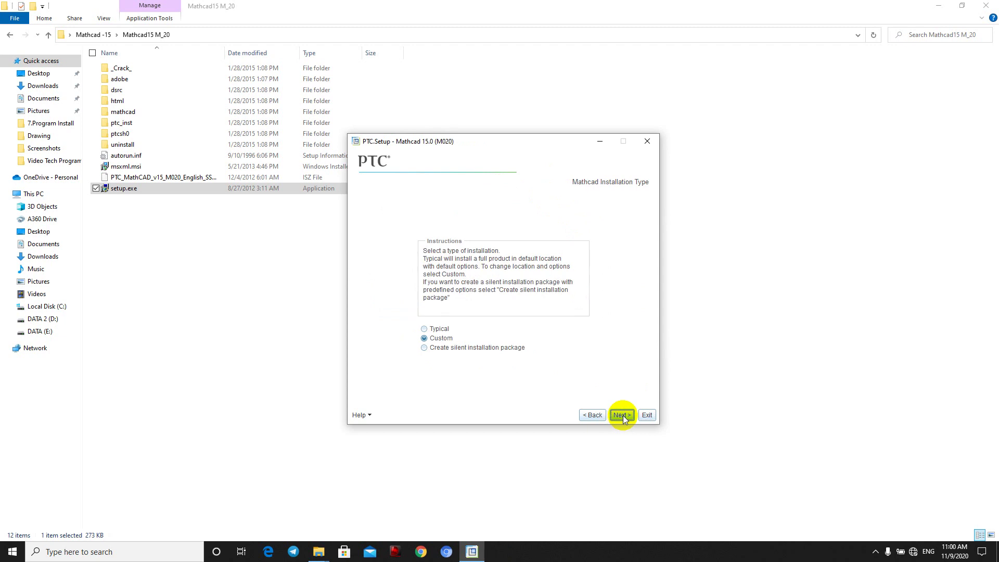
{"action": "left_click", "coordinate": [426, 328]}
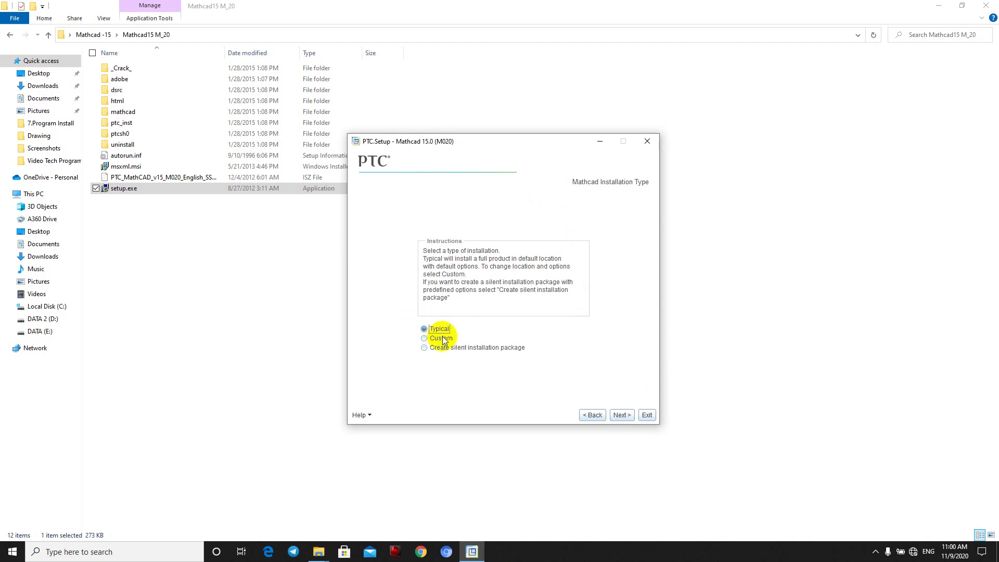
{"action": "left_click", "coordinate": [623, 415]}
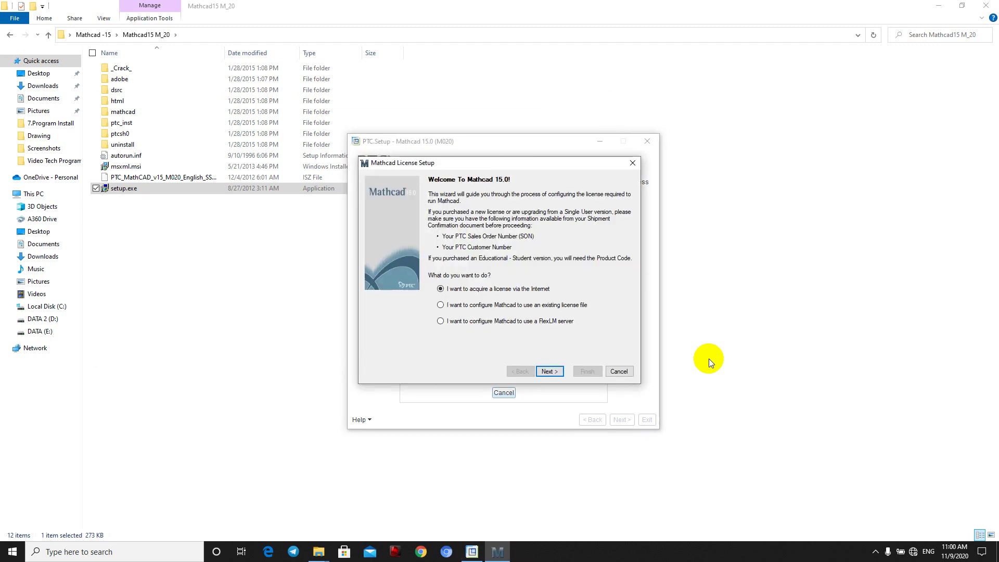
Configure Mathcad to use an existing license file, showing all file types and choosing ptcsetup.log from Documents, and finish the license setup.
{"action": "left_click", "coordinate": [442, 307]}
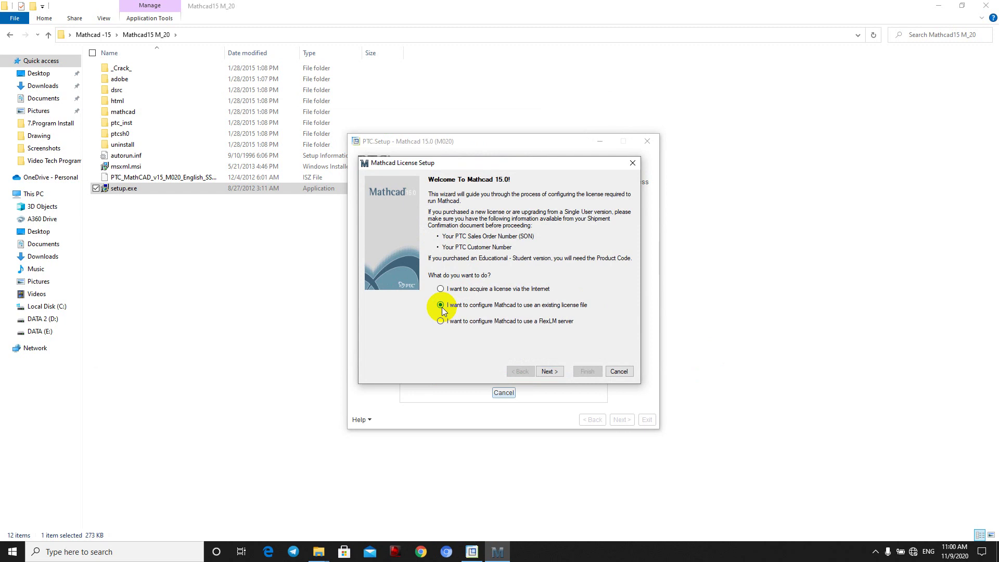
{"action": "left_click", "coordinate": [550, 372]}
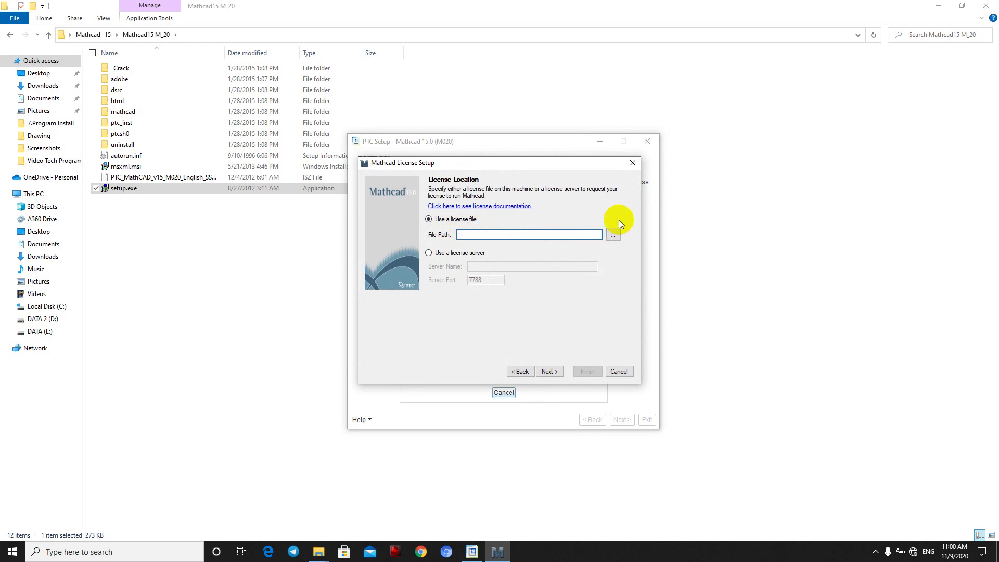
{"action": "left_click", "coordinate": [614, 235]}
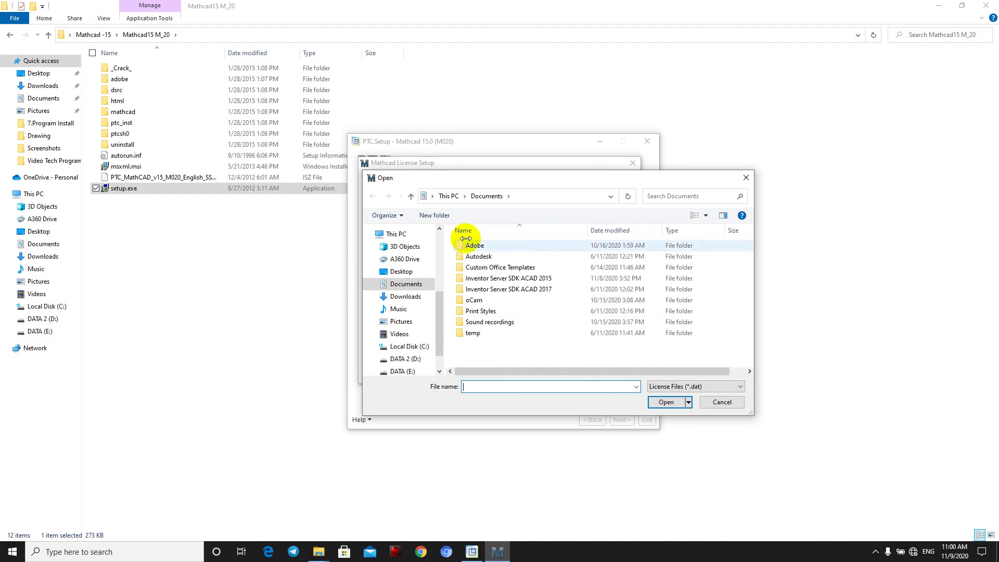
{"action": "left_click", "coordinate": [697, 386]}
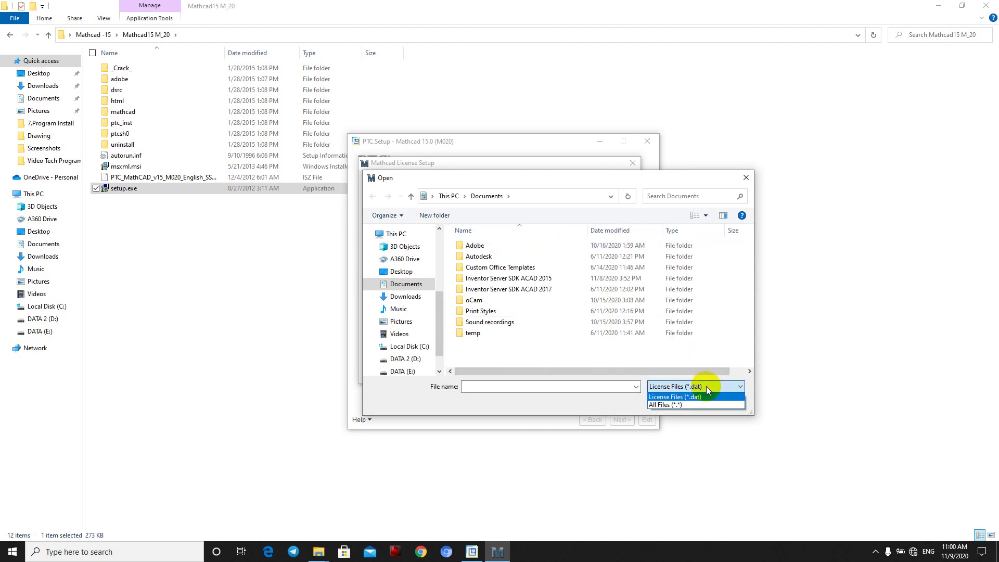
{"action": "left_click", "coordinate": [663, 405]}
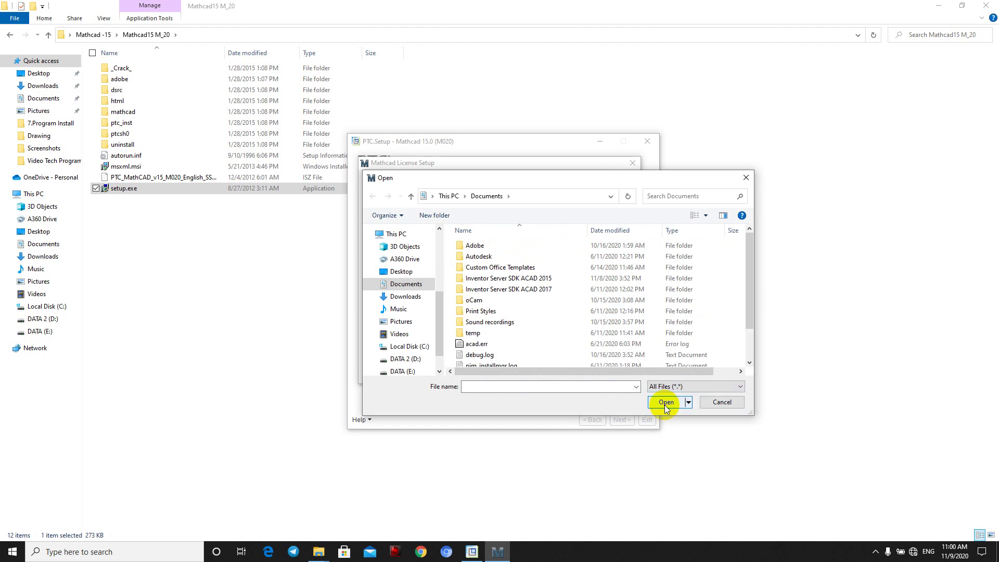
{"action": "scroll", "coordinate": [560, 299], "scroll_direction": "down", "scroll_amount": 2}
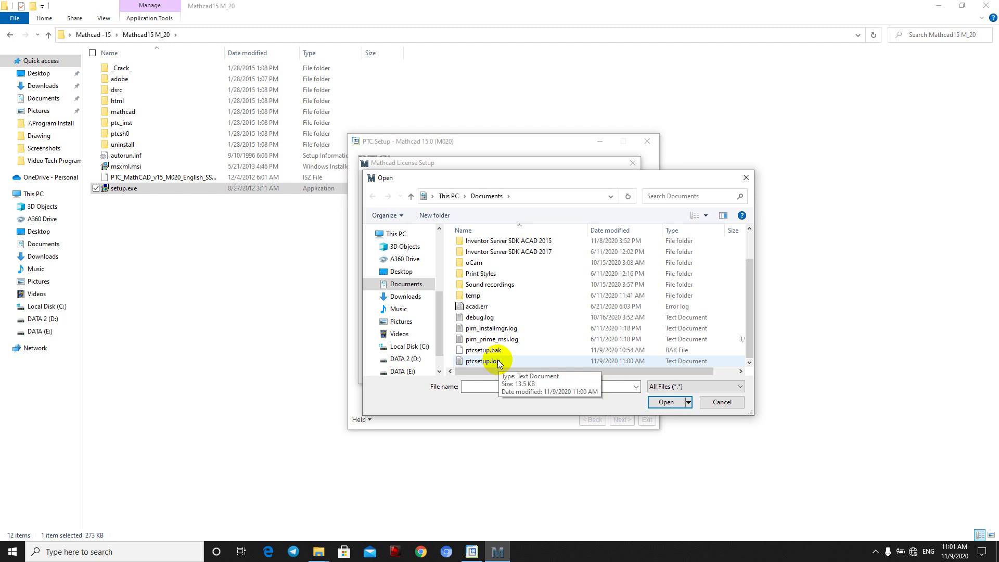
{"action": "left_click", "coordinate": [499, 362]}
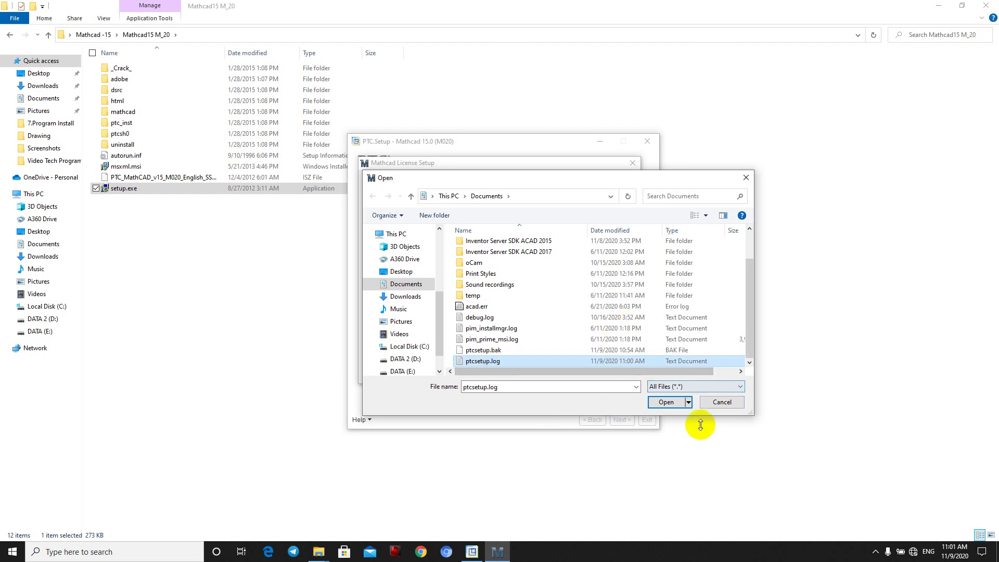
{"action": "left_click", "coordinate": [671, 400]}
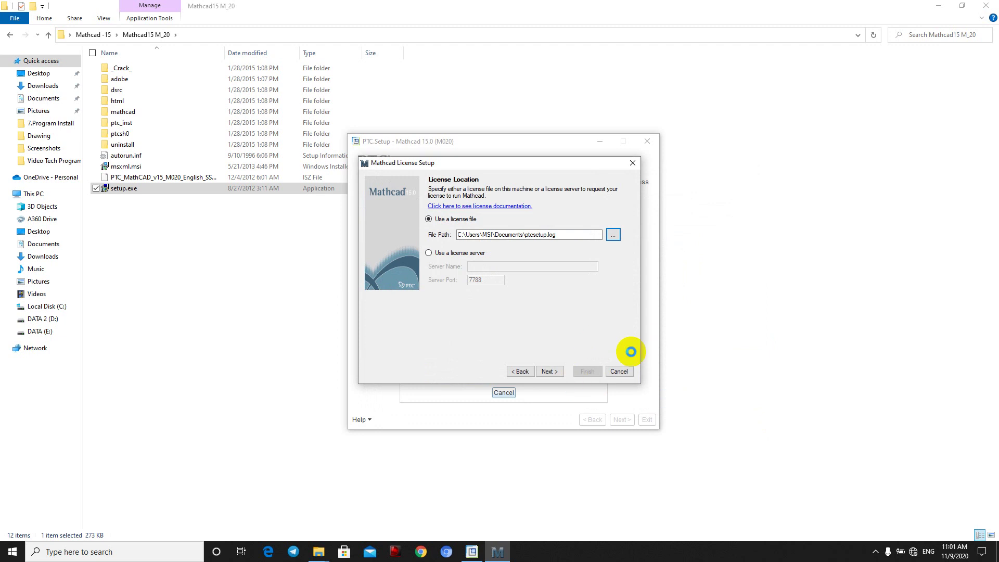
{"action": "left_click", "coordinate": [554, 371]}
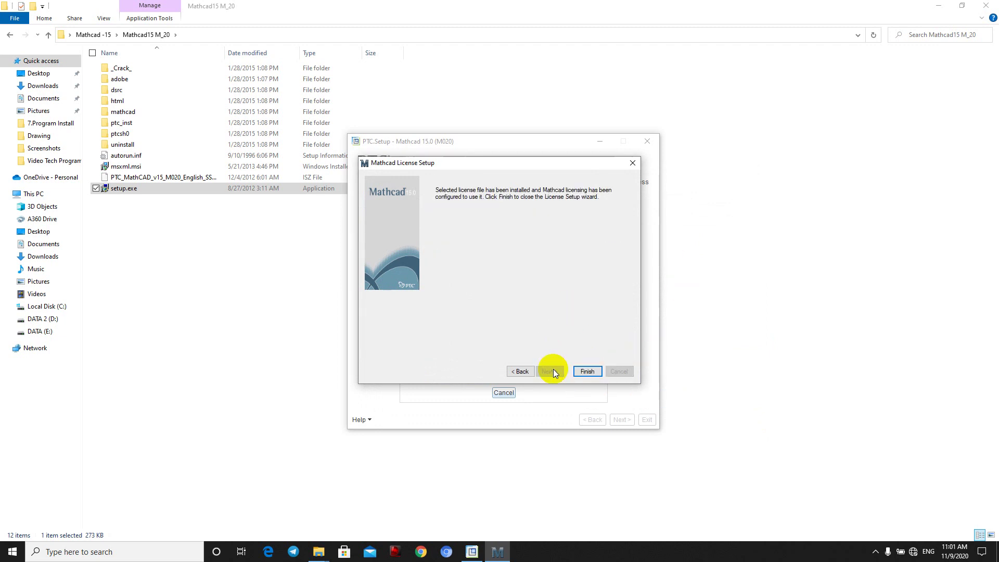
{"action": "left_click", "coordinate": [594, 372]}
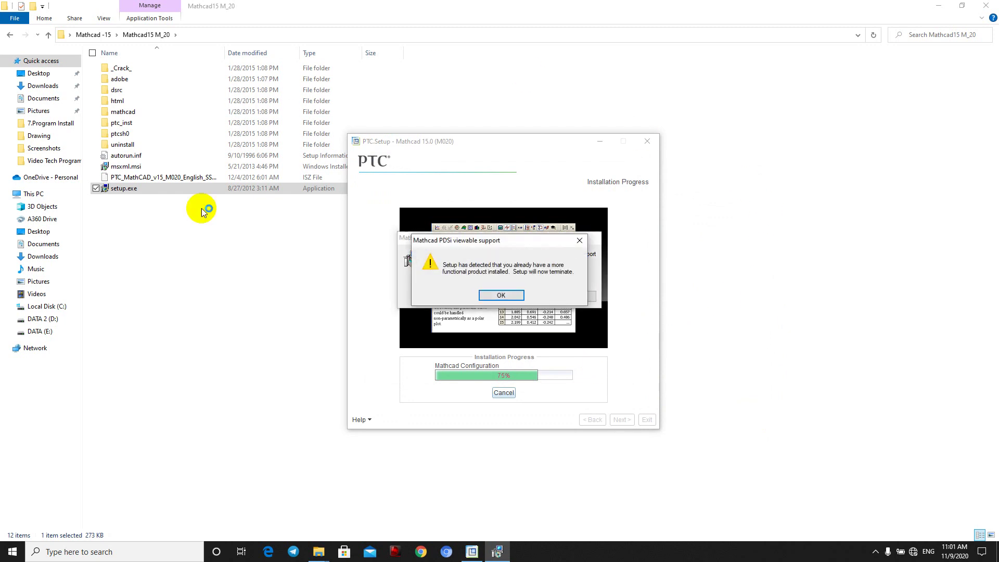
Acknowledge the remaining installation notices and exit the PTC setup program.
{"action": "left_click", "coordinate": [505, 295]}
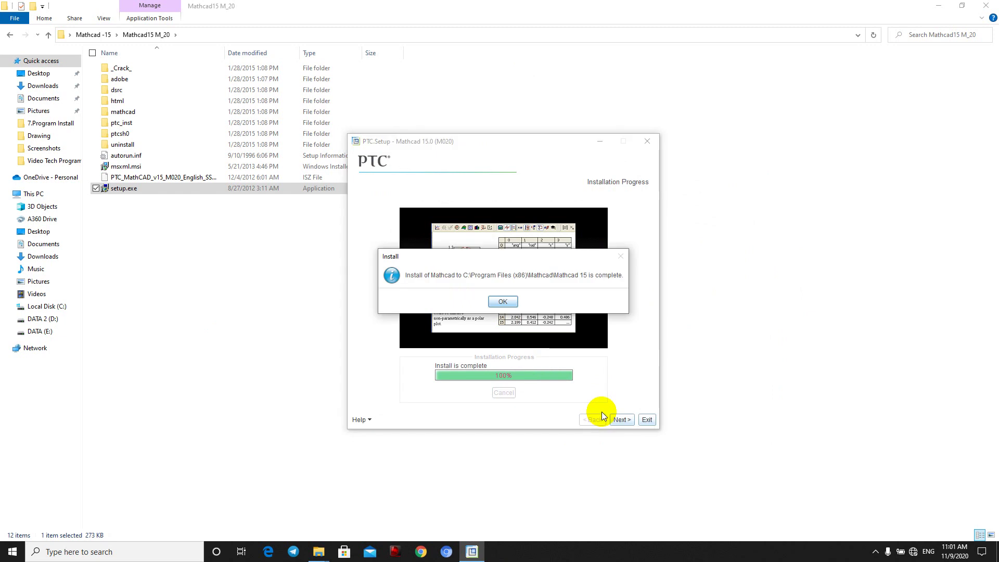
{"action": "left_click", "coordinate": [502, 302]}
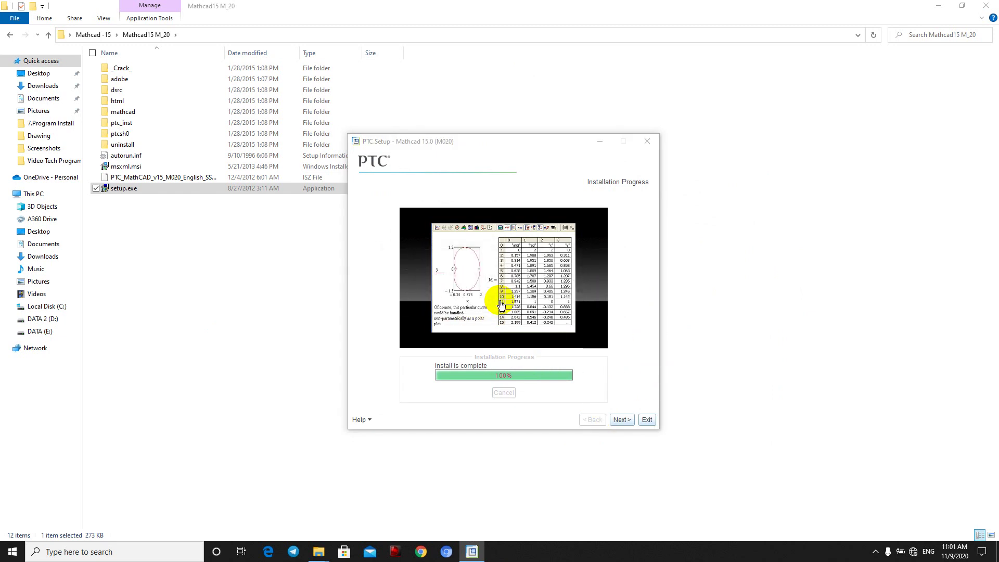
{"action": "left_click", "coordinate": [627, 419]}
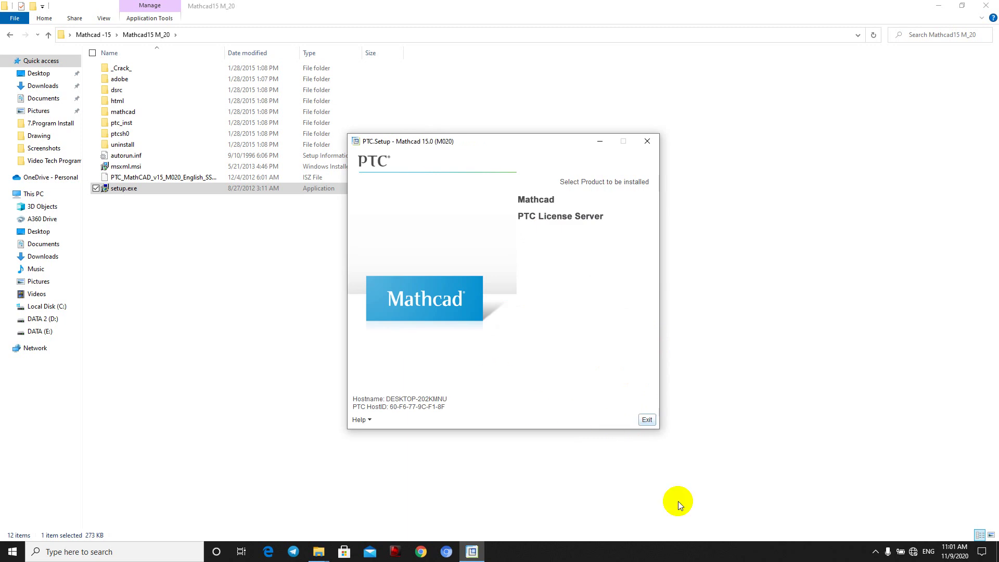
{"action": "left_click", "coordinate": [645, 420]}
{"action": "left_click", "coordinate": [481, 302]}
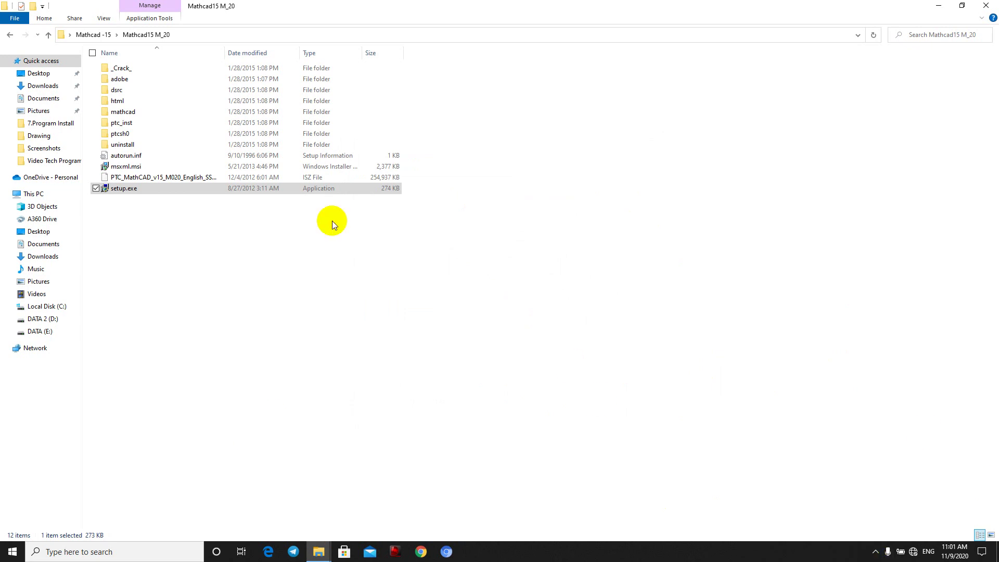
Minimize the installer folder window and open the file location of the Mathcad 15 desktop shortcut.
{"action": "left_click", "coordinate": [939, 6]}
{"action": "right_click", "coordinate": [491, 115]}
{"action": "left_click", "coordinate": [538, 147]}
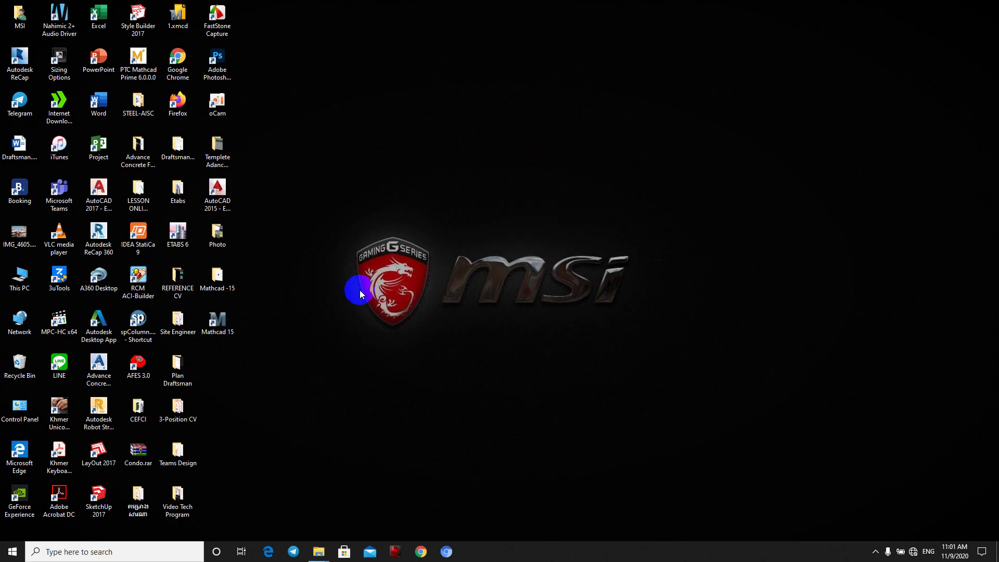
{"action": "right_click", "coordinate": [211, 333]}
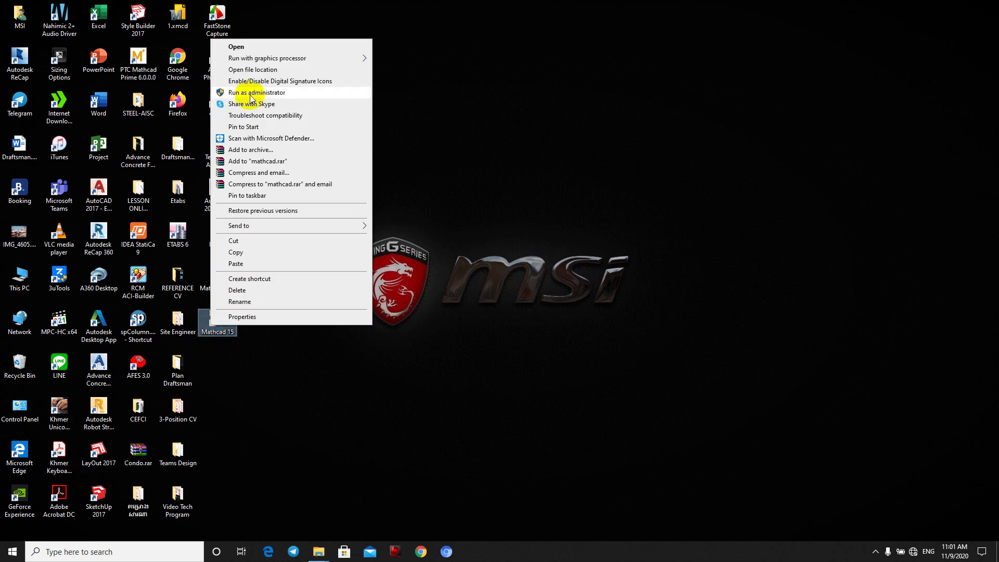
{"action": "left_click", "coordinate": [255, 70]}
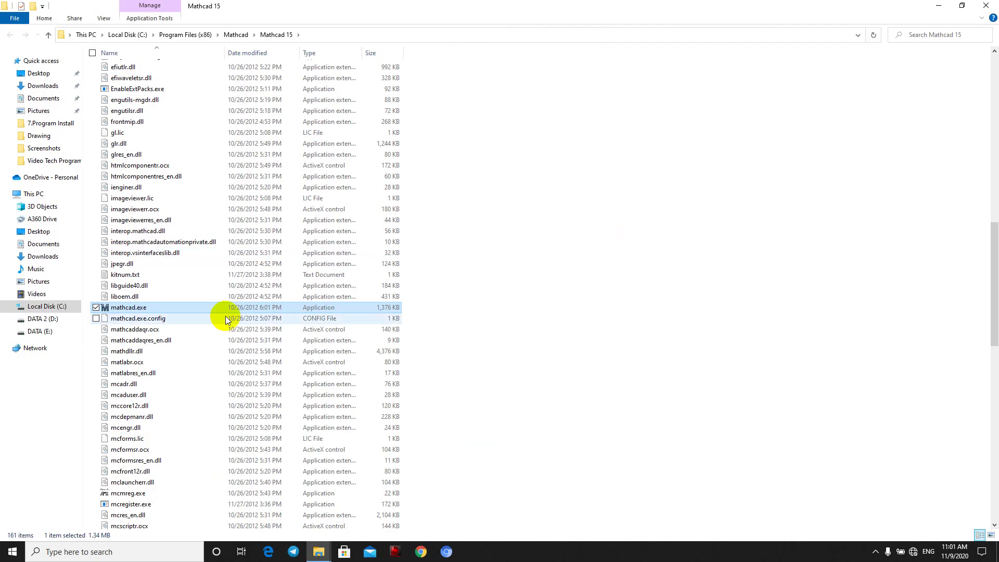
{"action": "scroll", "coordinate": [373, 316], "scroll_direction": "up", "scroll_amount": 9}
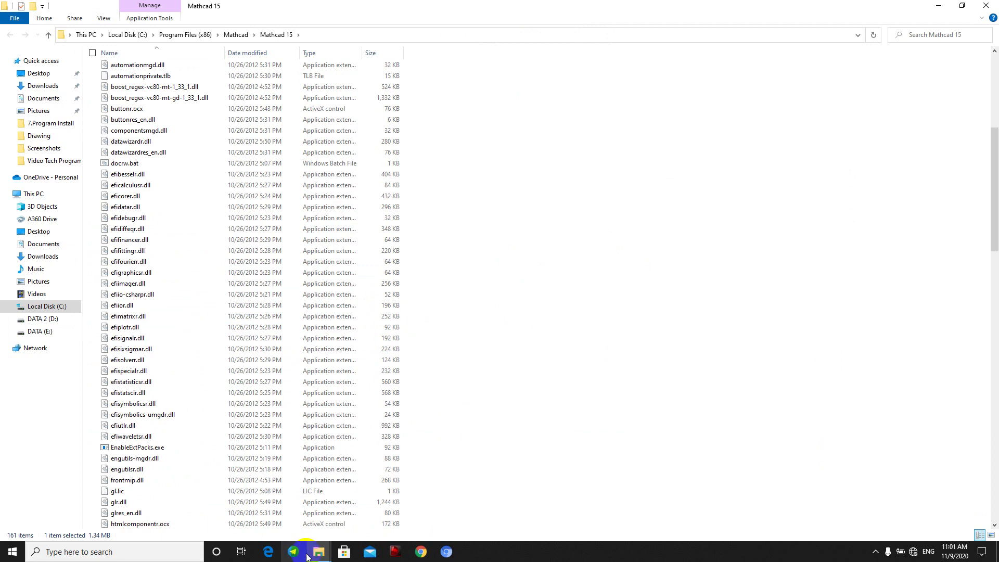
Open the _Crack_ folder inside the Mathcad15 M_20 installer folder and copy all of its contents.
{"action": "mouse_move", "coordinate": [318, 552]}
{"action": "left_click", "coordinate": [311, 508]}
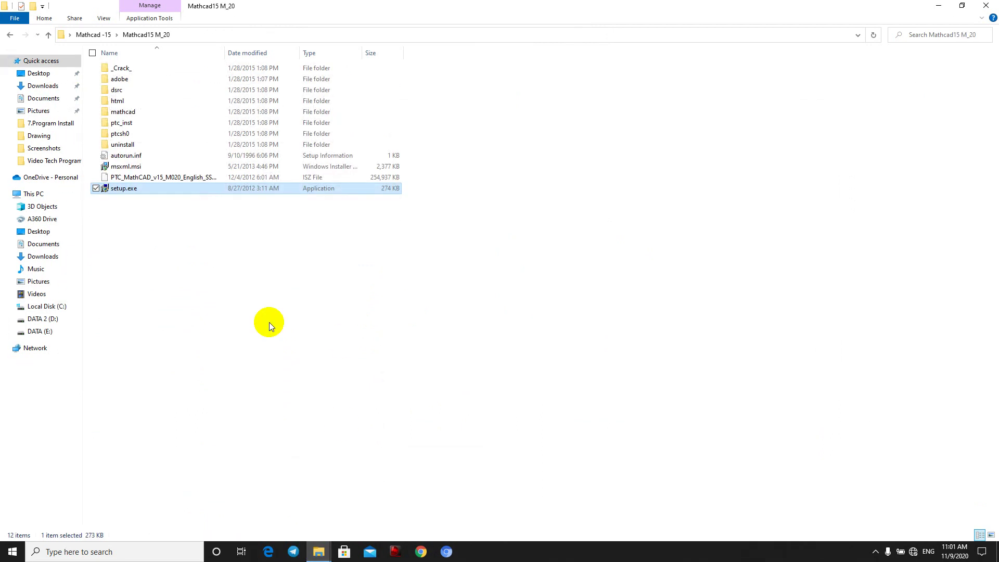
{"action": "double_click", "coordinate": [152, 67]}
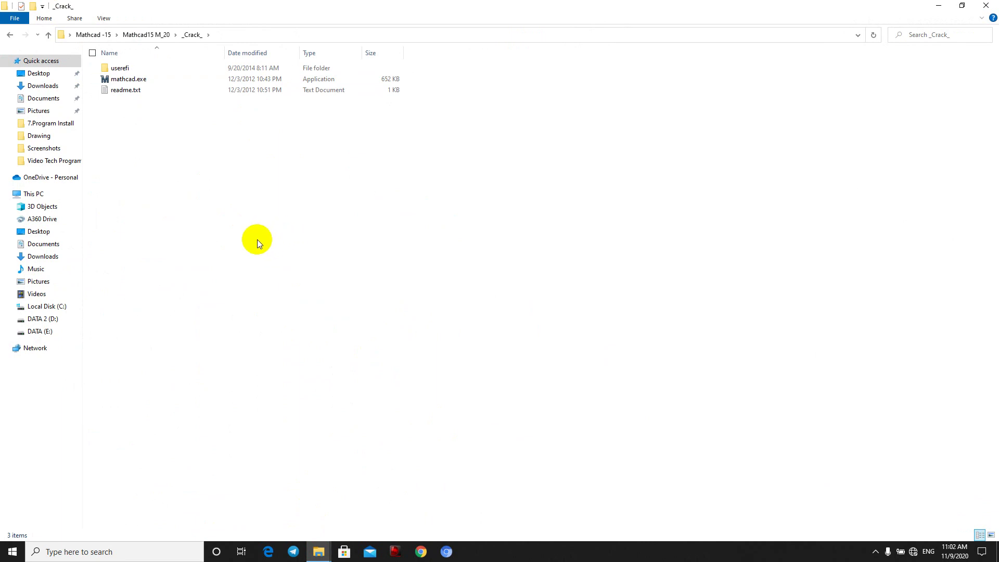
{"action": "key", "text": "ctrl+a"}
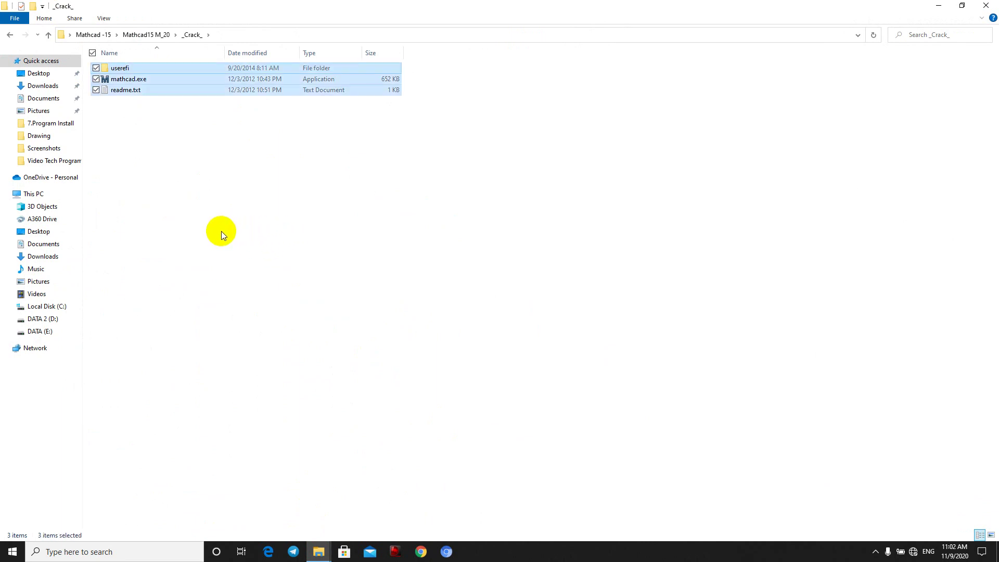
Close the Mathcad 15 folder window, minimize the _Crack_ folder, and reopen the installation folder from the Mathcad 15 desktop shortcut's file location.
{"action": "mouse_move", "coordinate": [319, 546]}
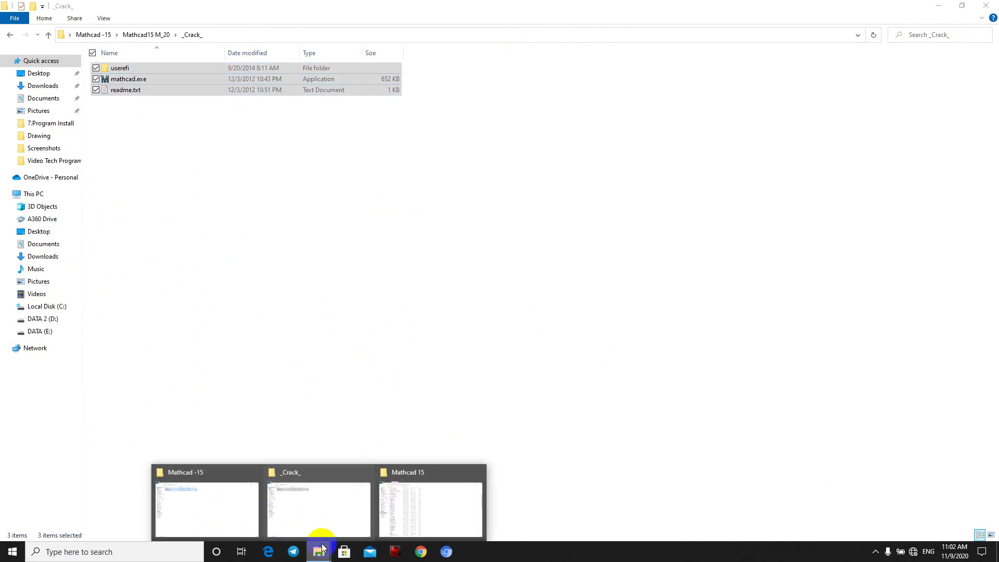
{"action": "left_click", "coordinate": [399, 515]}
{"action": "scroll", "coordinate": [348, 242], "scroll_direction": "up", "scroll_amount": 10}
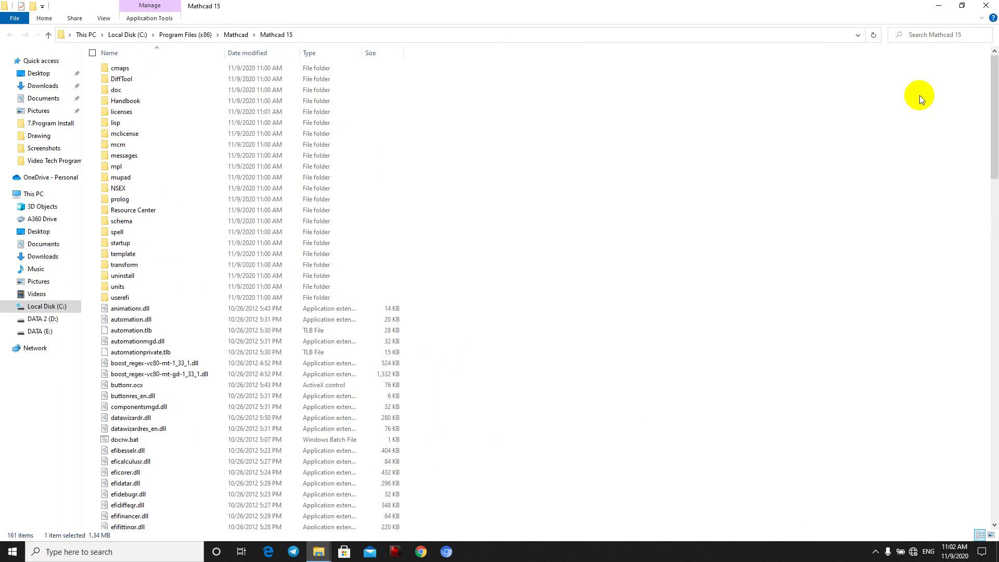
{"action": "left_click", "coordinate": [986, 5]}
{"action": "left_click", "coordinate": [938, 5]}
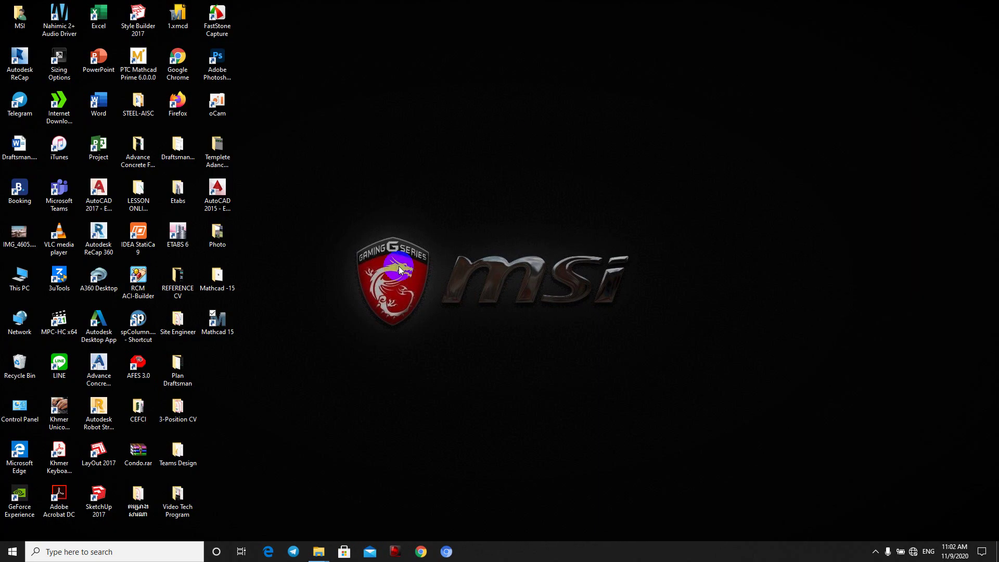
{"action": "right_click", "coordinate": [224, 324]}
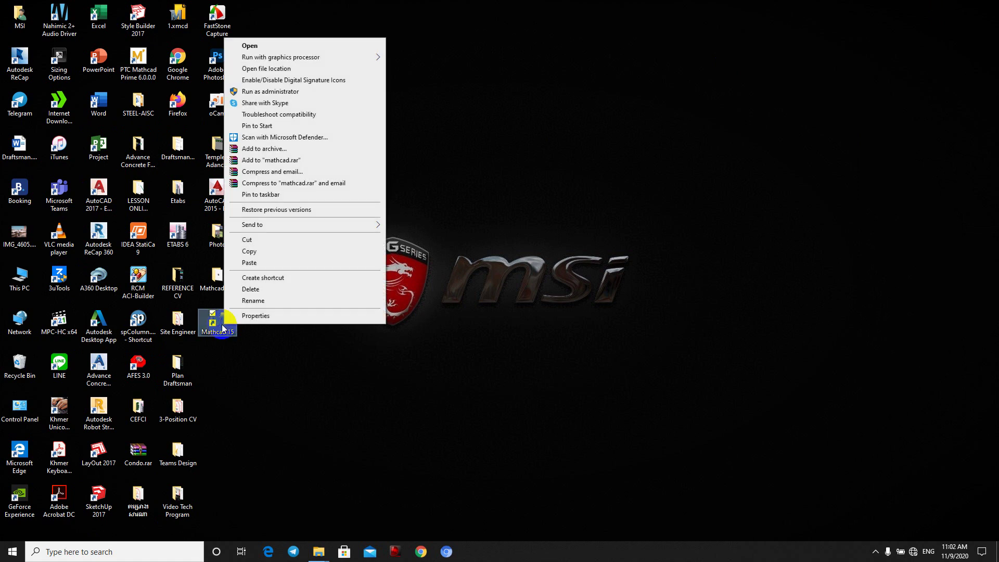
{"action": "left_click", "coordinate": [270, 69]}
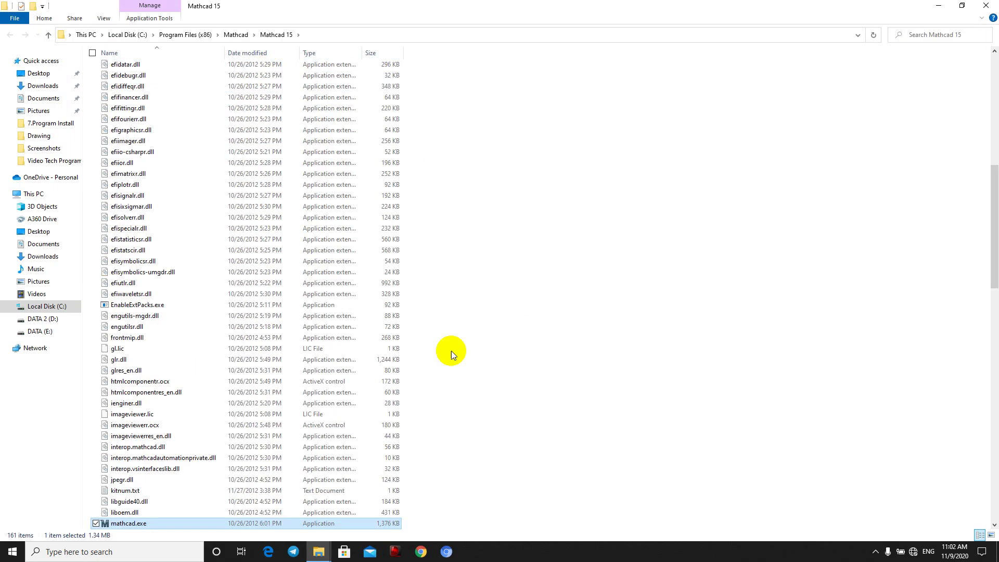
{"action": "scroll", "coordinate": [375, 317], "scroll_direction": "up", "scroll_amount": 10}
{"action": "scroll", "coordinate": [374, 316], "scroll_direction": "down", "scroll_amount": 3}
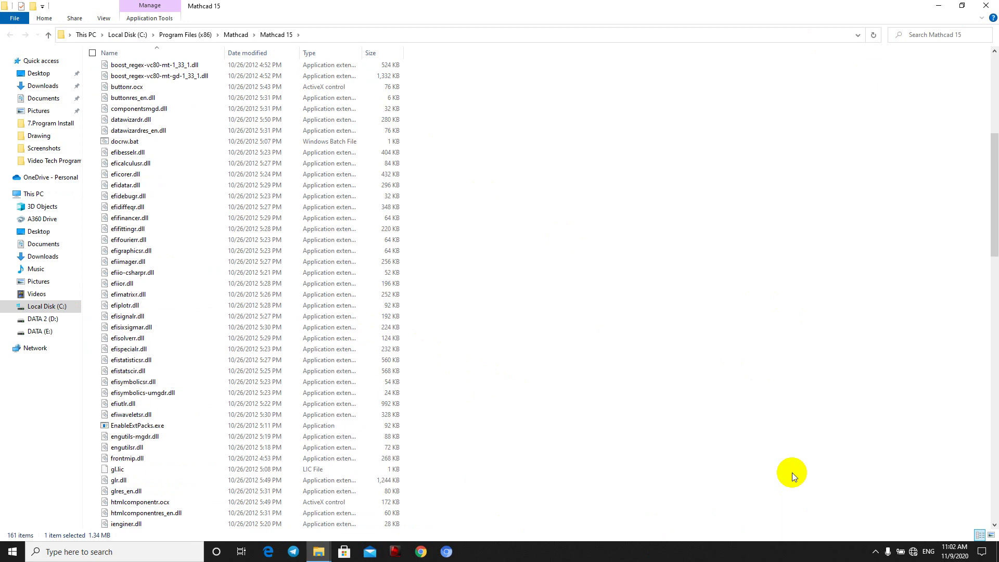
Paste the copied items into the Mathcad 15 installation folder, replacing mathcad.exe and granting administrator permission for all current items.
{"action": "key", "text": "ctrl+v"}
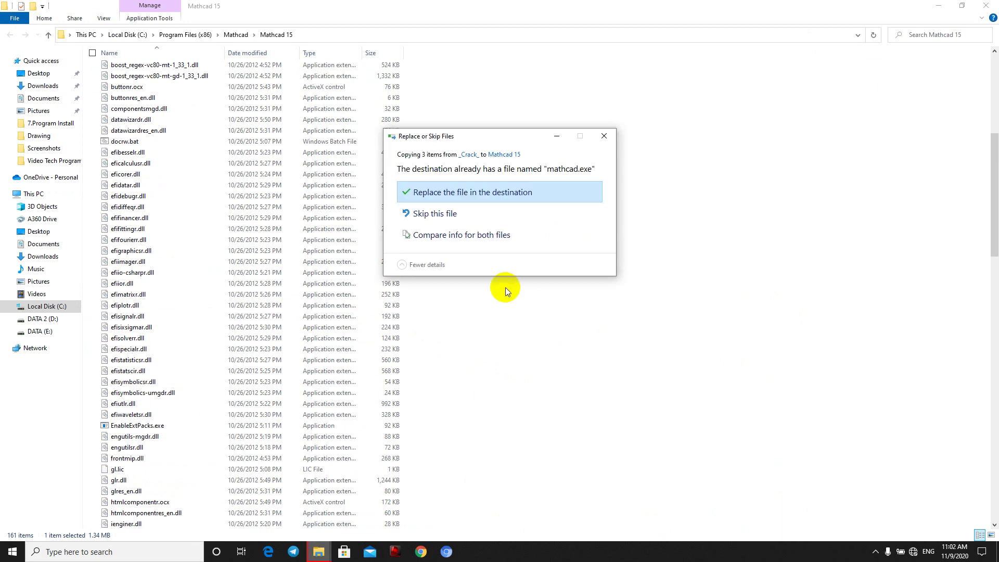
{"action": "left_click", "coordinate": [452, 195]}
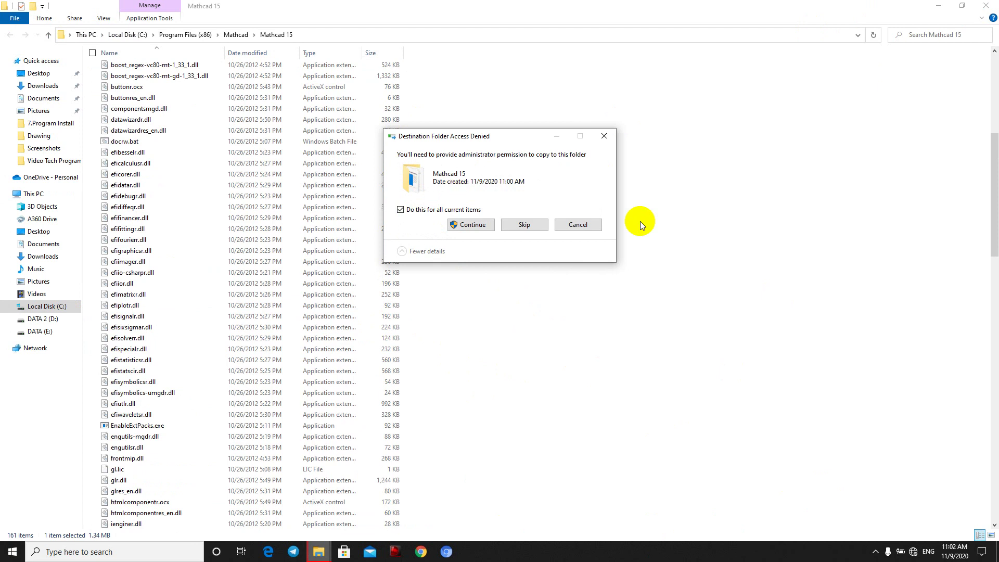
{"action": "left_click", "coordinate": [468, 225]}
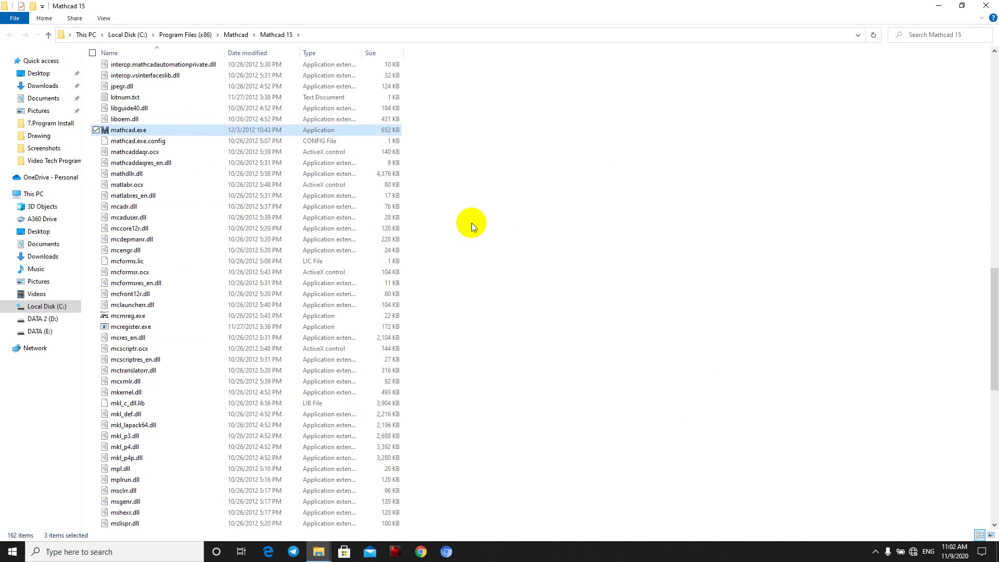
{"action": "scroll", "coordinate": [472, 223], "scroll_direction": "up", "scroll_amount": 20}
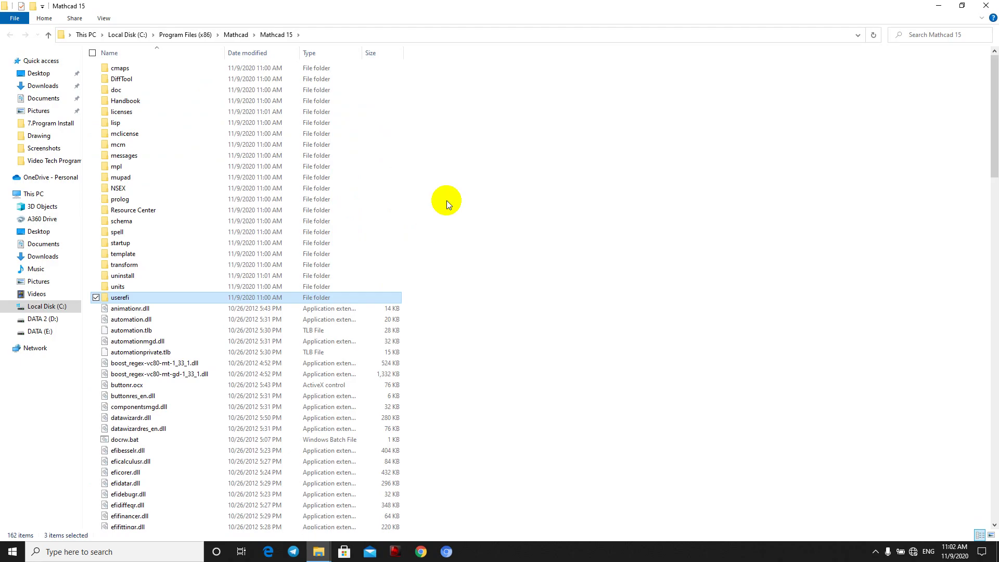
Refresh the desktop, launch Mathcad 15 from its shortcut, close the Mathcad Resources welcome window, and maximize the worksheet window.
{"action": "key", "text": "super+d"}
{"action": "right_click", "coordinate": [471, 108]}
{"action": "left_click", "coordinate": [503, 140]}
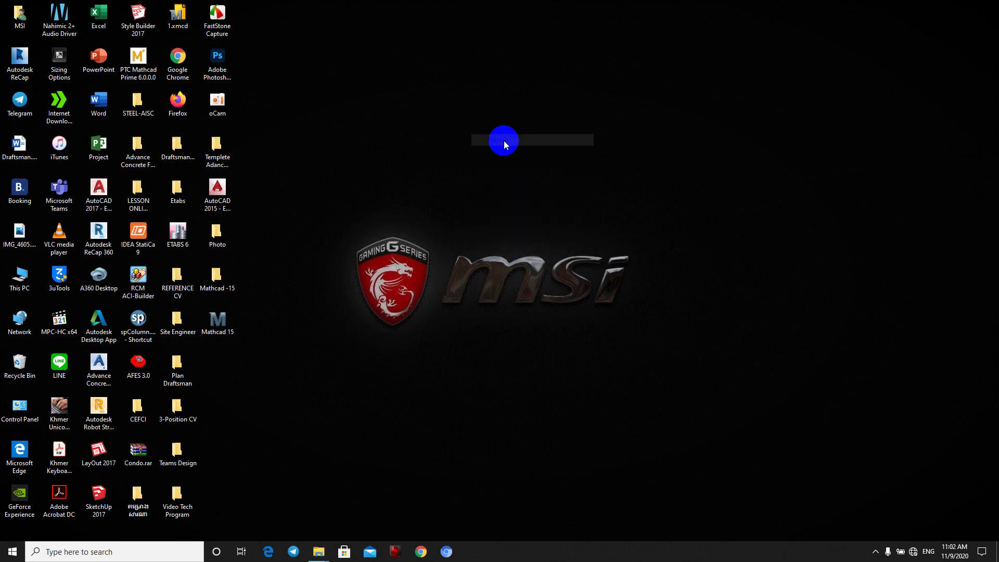
{"action": "double_click", "coordinate": [232, 328]}
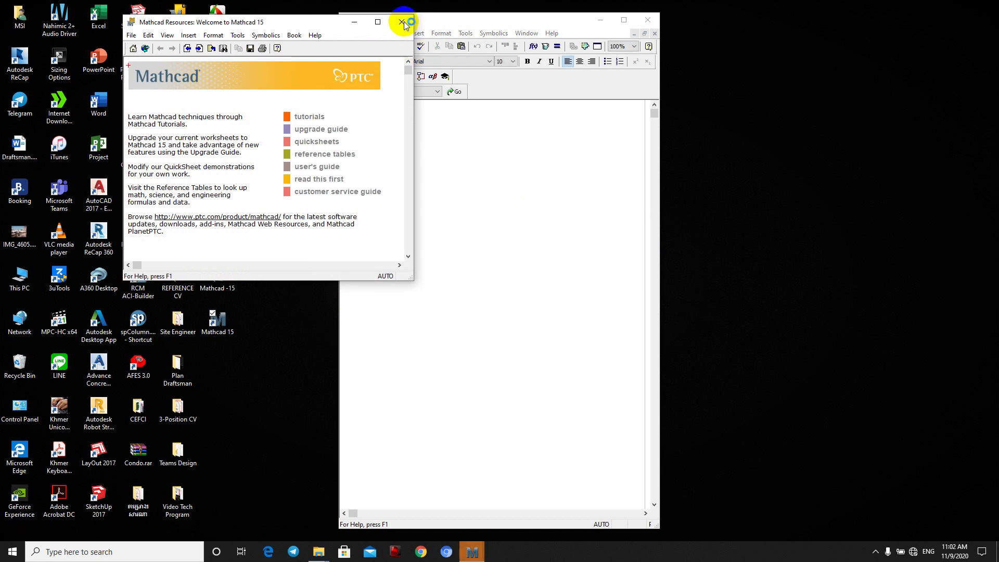
{"action": "left_click", "coordinate": [402, 21]}
{"action": "left_click", "coordinate": [624, 21]}
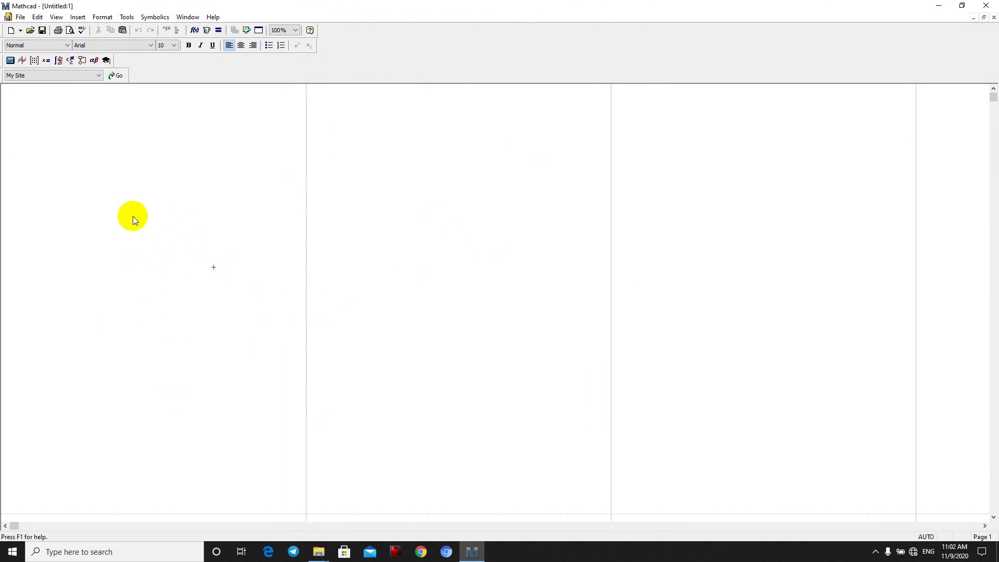
Enter the test text "sgsgsgs" in the blank worksheet and delete it again.
{"action": "type", "text": "sgsgsgs"}
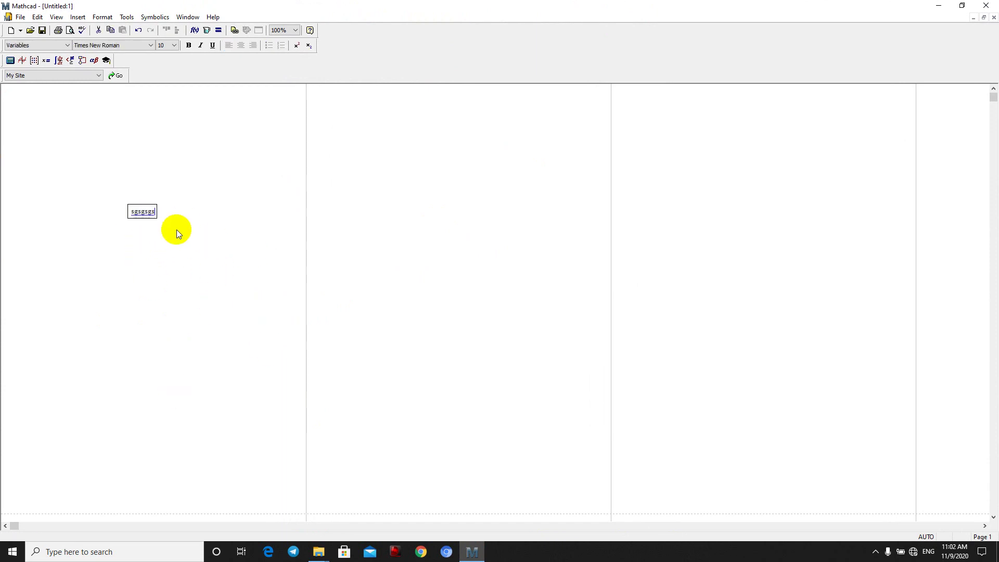
{"action": "key", "text": "BackSpace"}
{"action": "key", "text": "BackSpace"}
{"action": "key", "text": "BackSpace"}
{"action": "key", "text": "BackSpace"}
{"action": "key", "text": "BackSpace"}
{"action": "key", "text": "BackSpace"}
{"action": "key", "text": "BackSpace"}
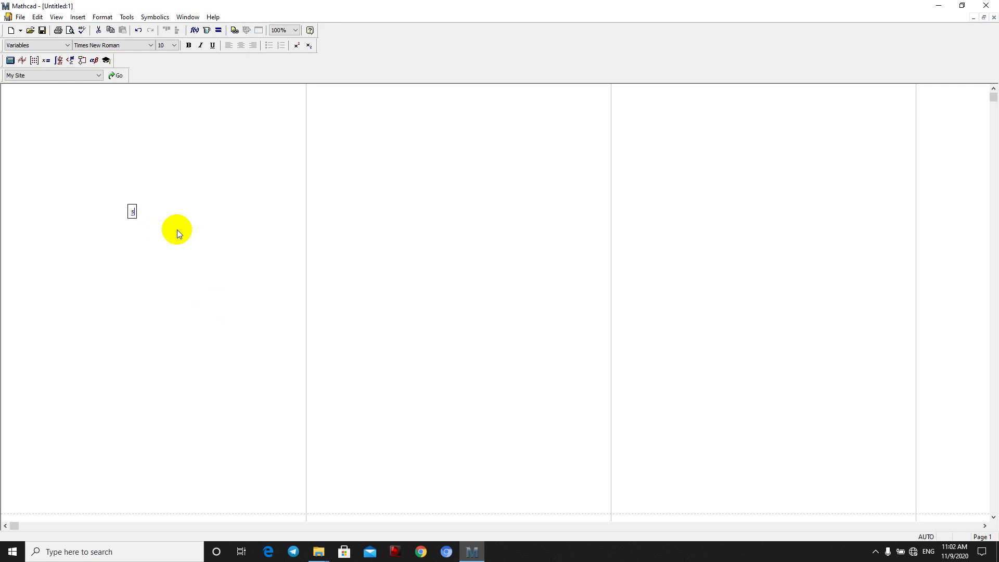